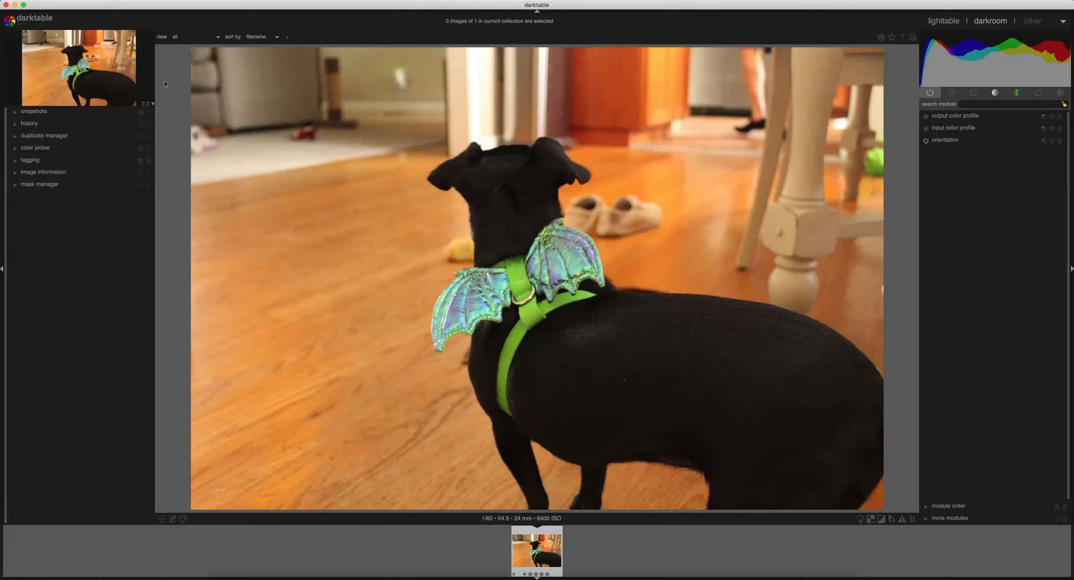
# Switch to the lighttable view and return to the dog photo in the darkroom.
pyautogui.click(949, 23)
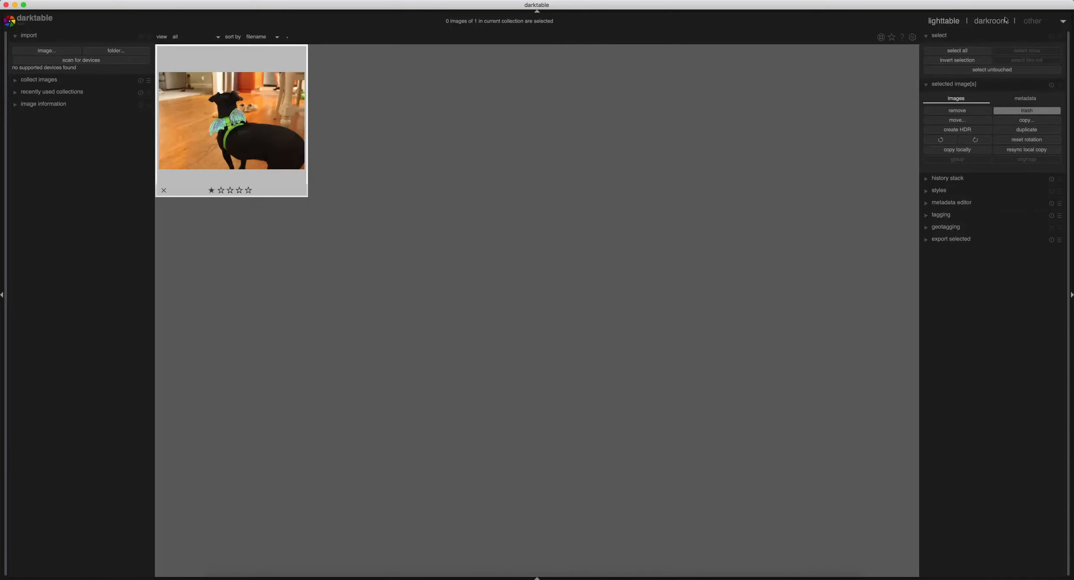
pyautogui.click(992, 21)
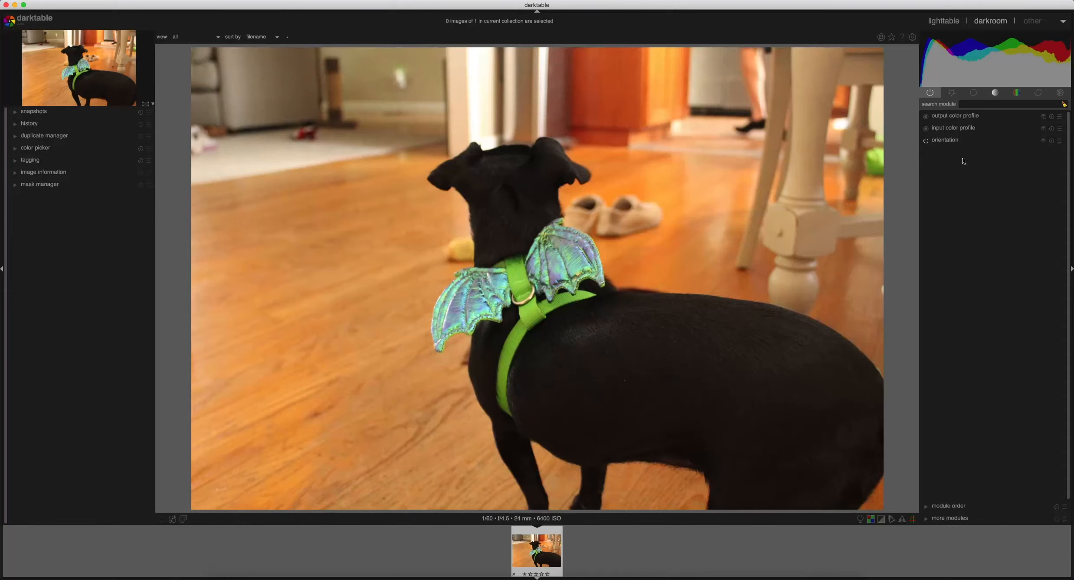
# Try adjusting the dog photo's crop frame at its lower-right corner with the crop and rotate module.
pyautogui.click(974, 92)
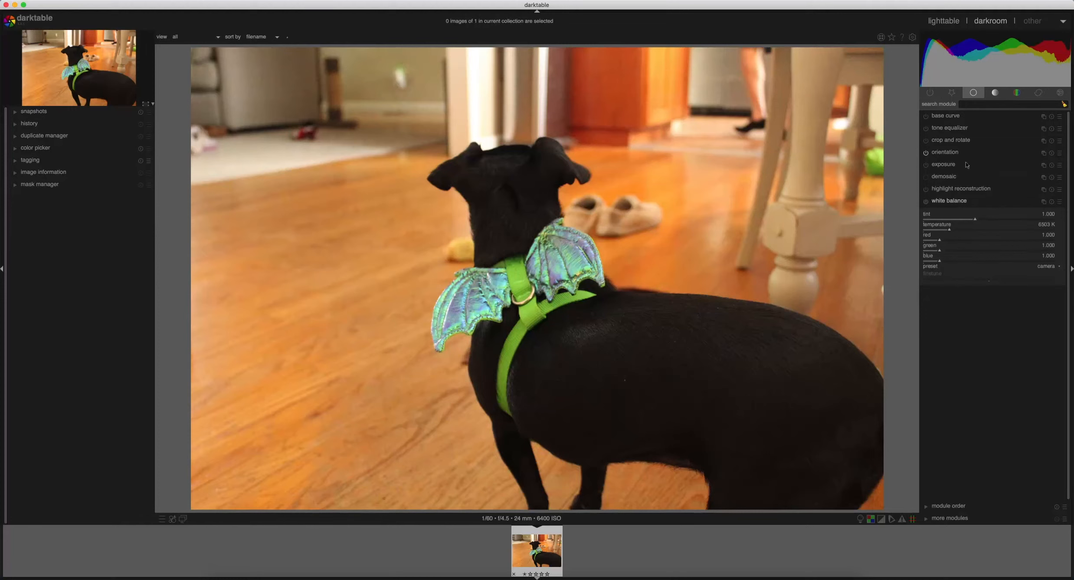
pyautogui.click(950, 143)
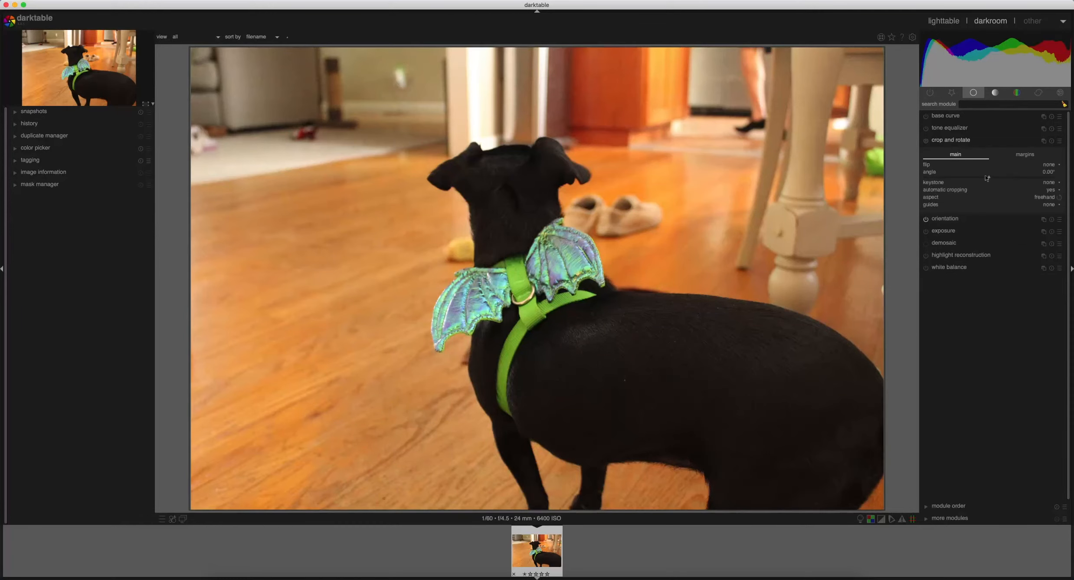
pyautogui.click(875, 489)
pyautogui.moveTo(846, 459); pyautogui.dragTo(918, 519)
# Set the photo's exposure to 0.30 EV and open the white balance module.
pyautogui.click(950, 232)
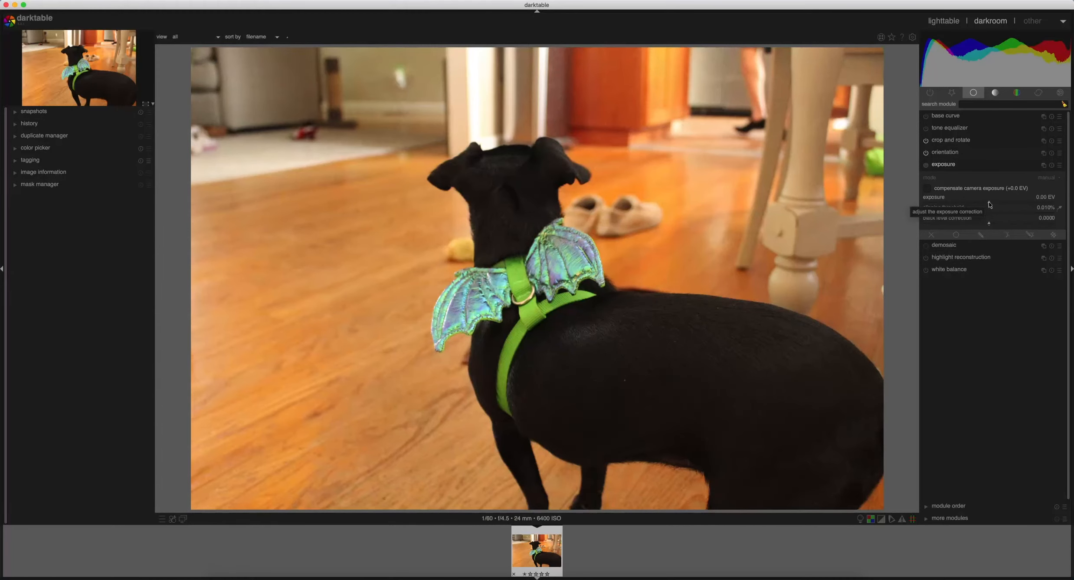
pyautogui.moveTo(990, 205); pyautogui.dragTo(996, 202)
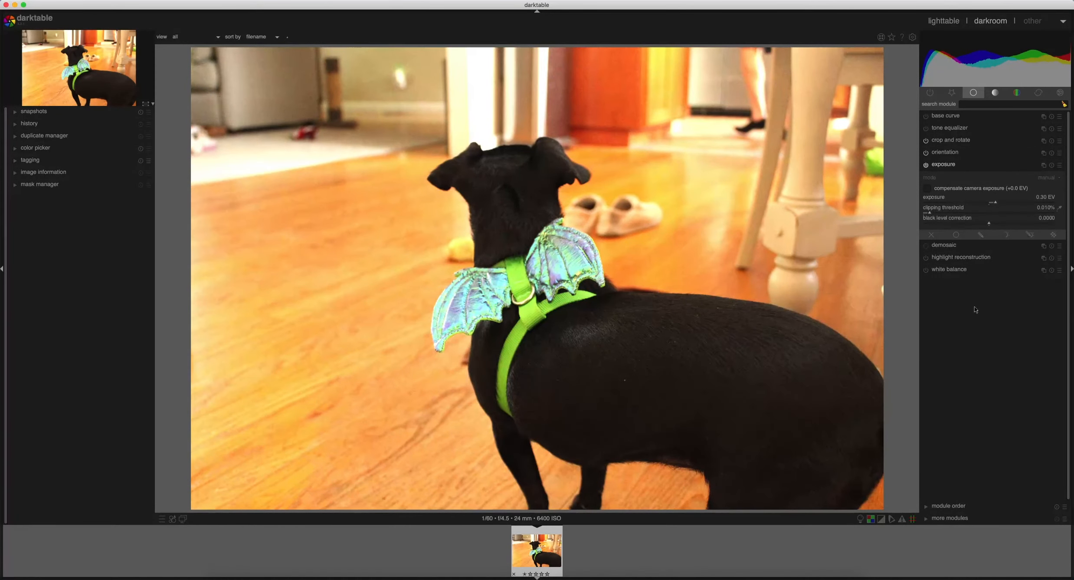
pyautogui.click(963, 275)
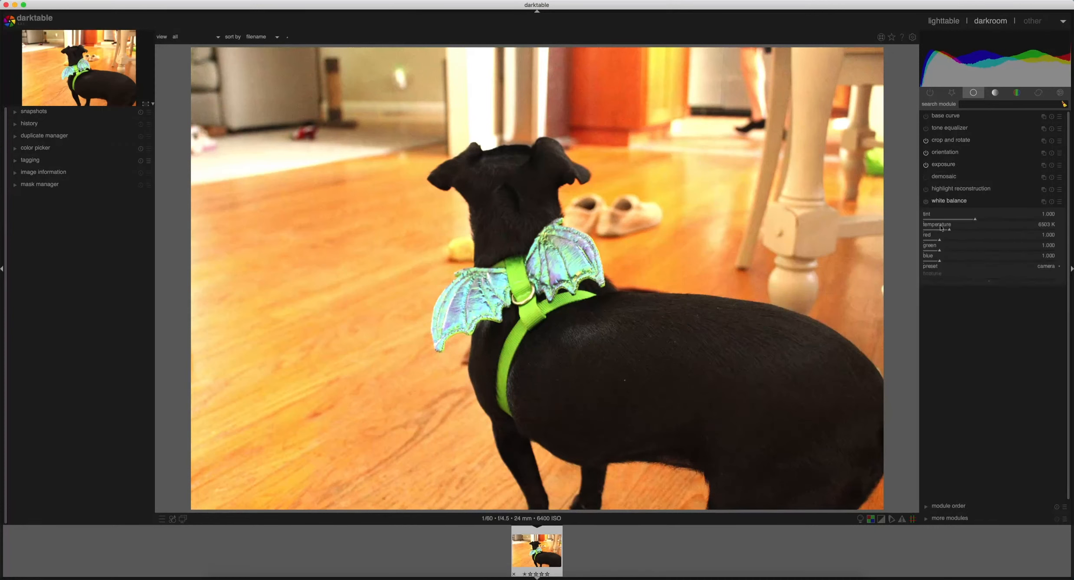
# Adjust local contrast with highlights at 37%, shadows at 111% and midtone range at 0.182.
pyautogui.click(995, 94)
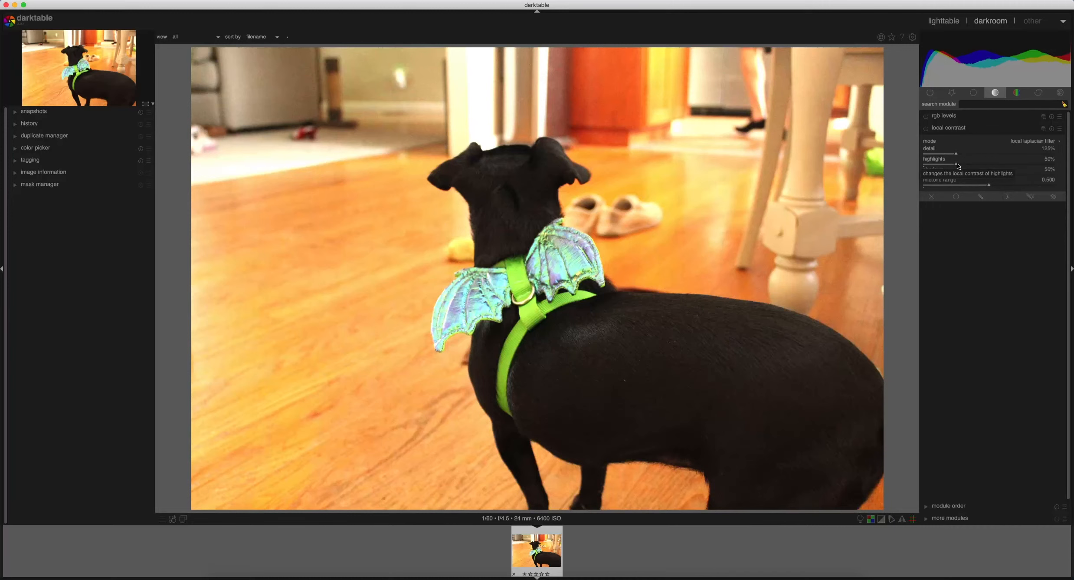
pyautogui.moveTo(956, 166); pyautogui.dragTo(948, 166)
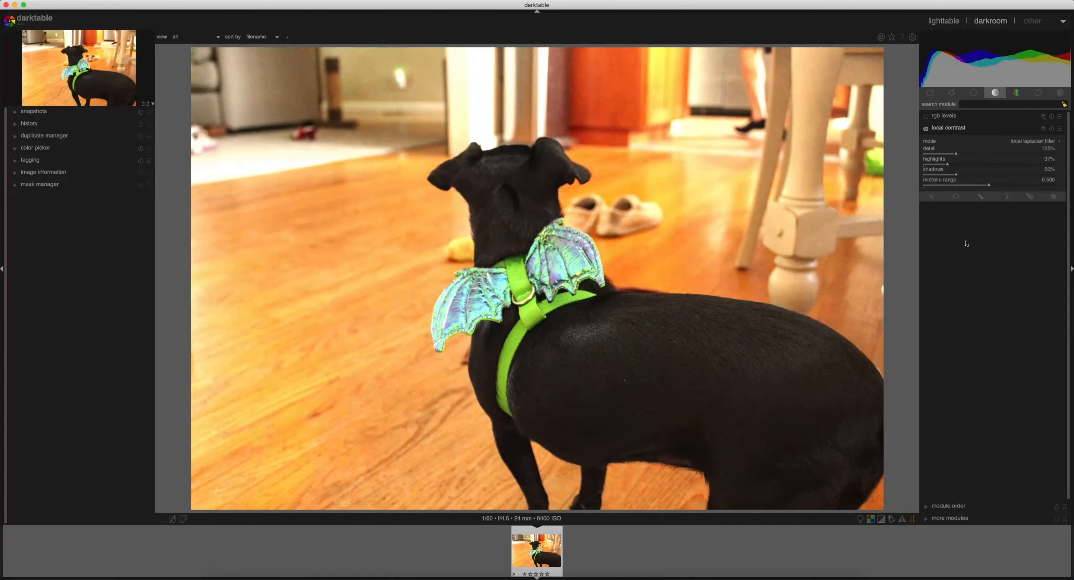
pyautogui.click(1004, 195)
pyautogui.moveTo(956, 175); pyautogui.dragTo(997, 176)
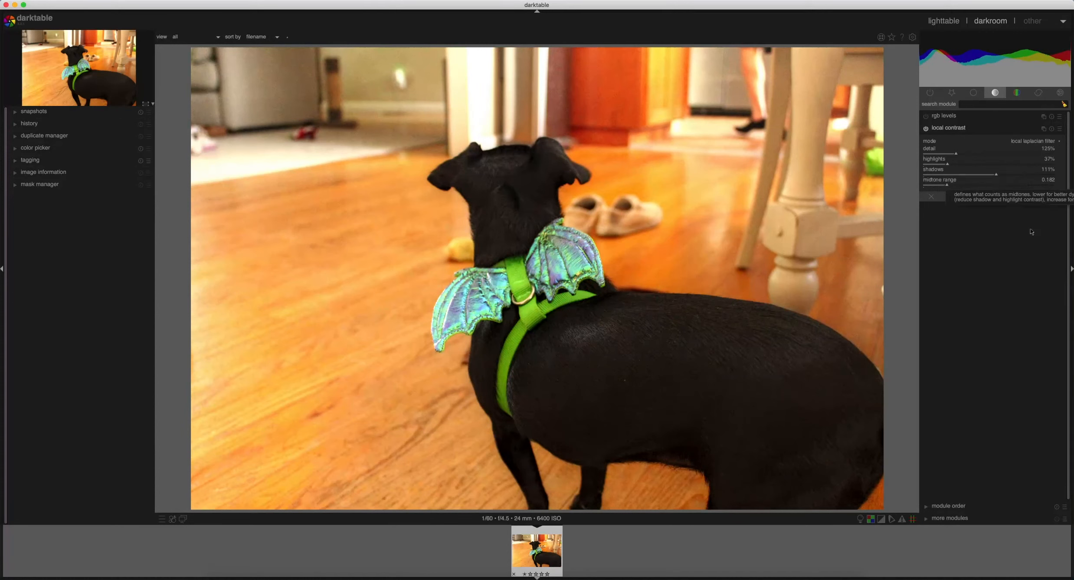
# Examine the color balance controls and the sharpen module's settings without editing the photo.
pyautogui.click(1015, 95)
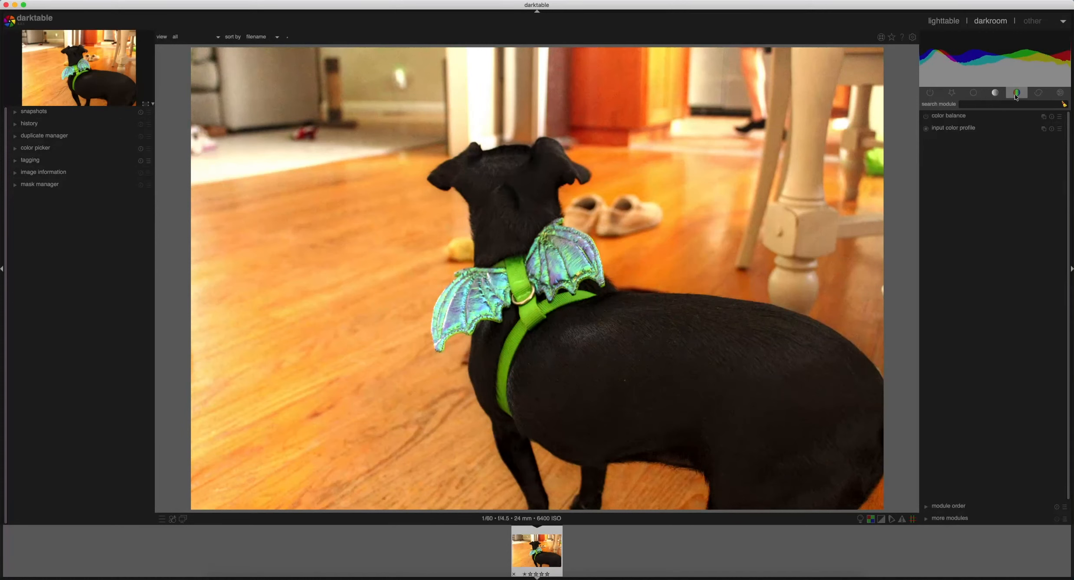
pyautogui.click(959, 119)
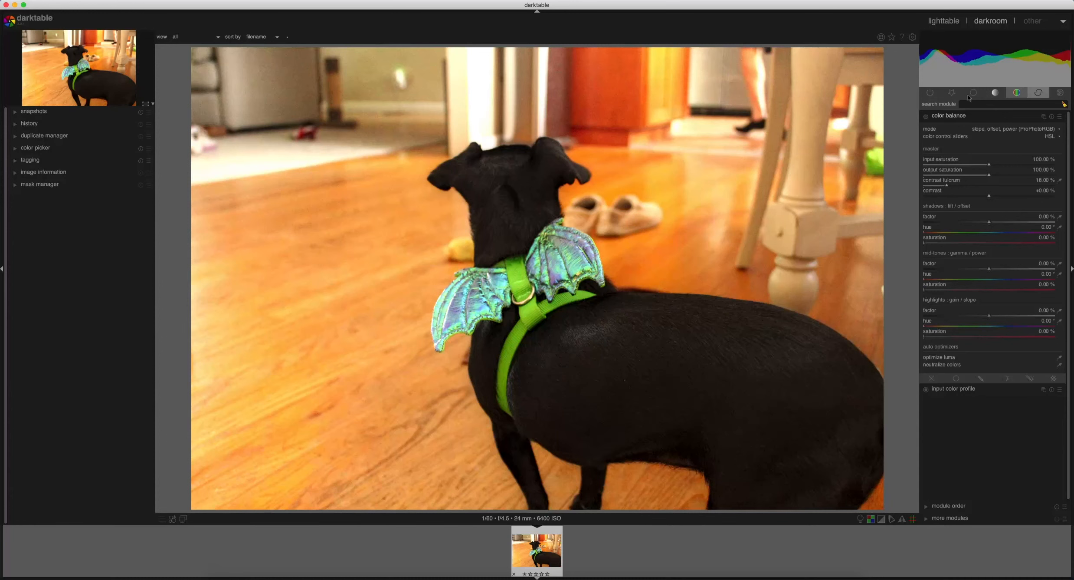
pyautogui.click(1039, 93)
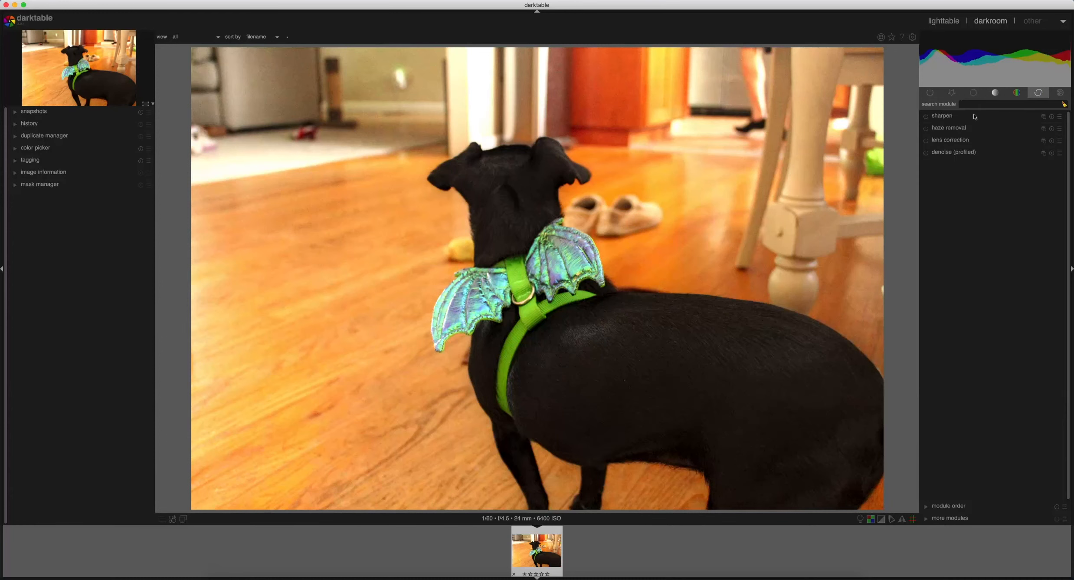
pyautogui.click(949, 118)
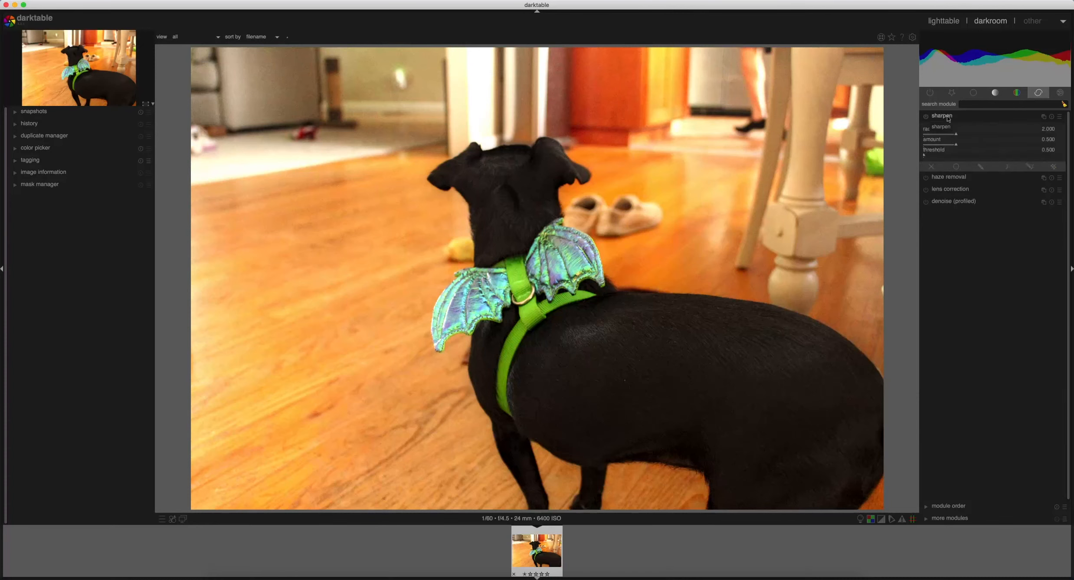
pyautogui.click(949, 118)
pyautogui.moveTo(946, 130); pyautogui.dragTo(949, 133)
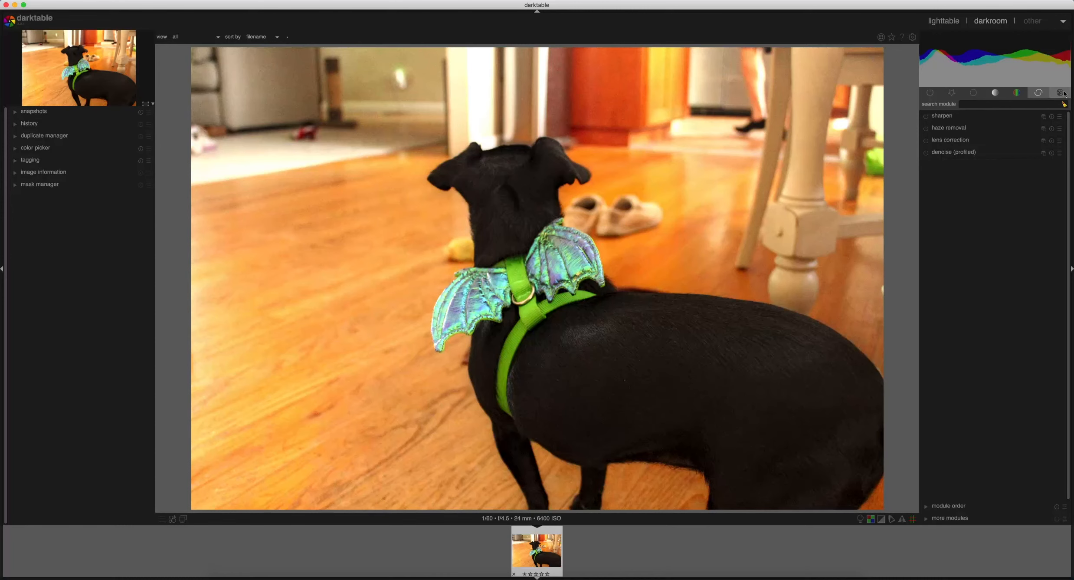
# Set the white balance temperature of the photo to 5548 K.
pyautogui.click(979, 95)
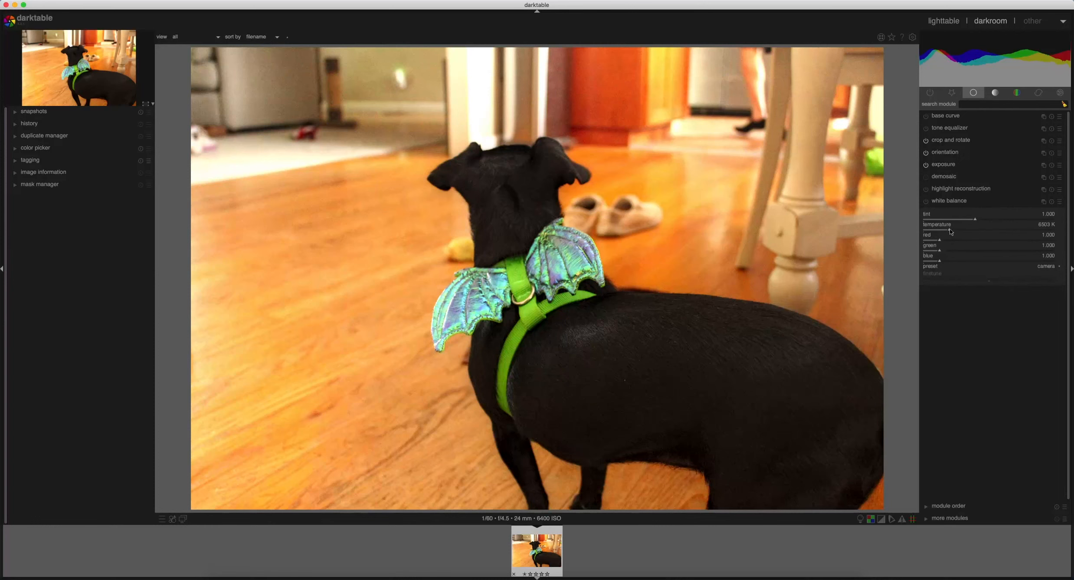
pyautogui.moveTo(949, 230); pyautogui.dragTo(945, 231)
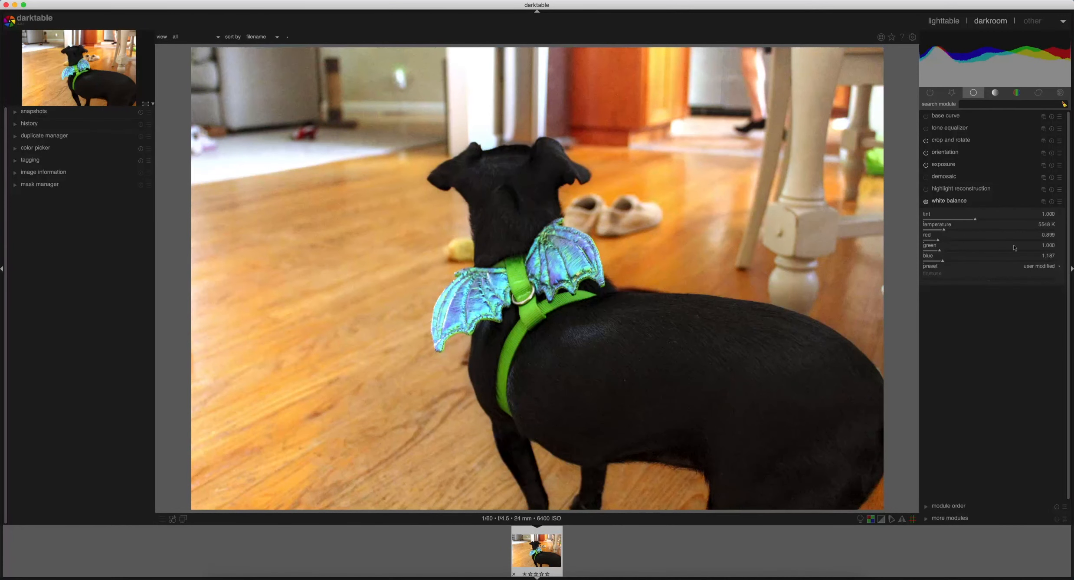
# Review the base curve, tone equalizer, crop and rotate, and exposure modules one after another.
pyautogui.click(951, 116)
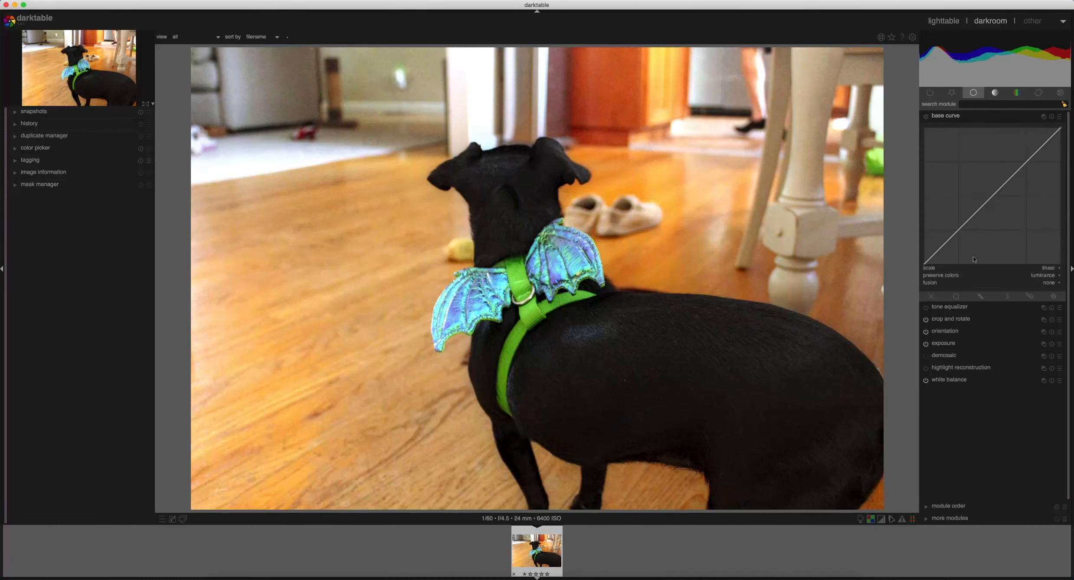
pyautogui.click(952, 115)
pyautogui.click(952, 129)
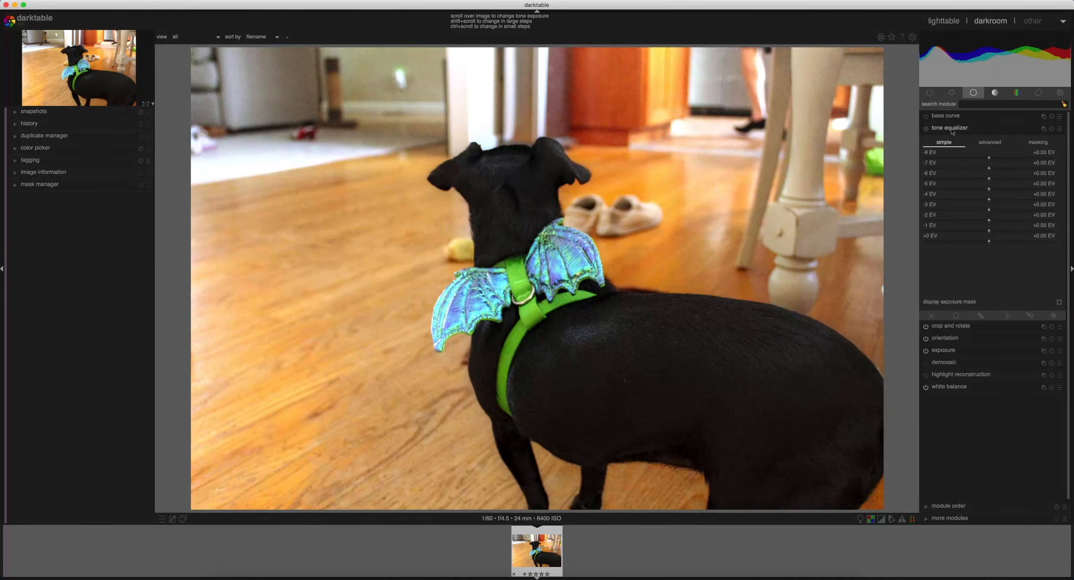
pyautogui.click(954, 129)
pyautogui.click(953, 142)
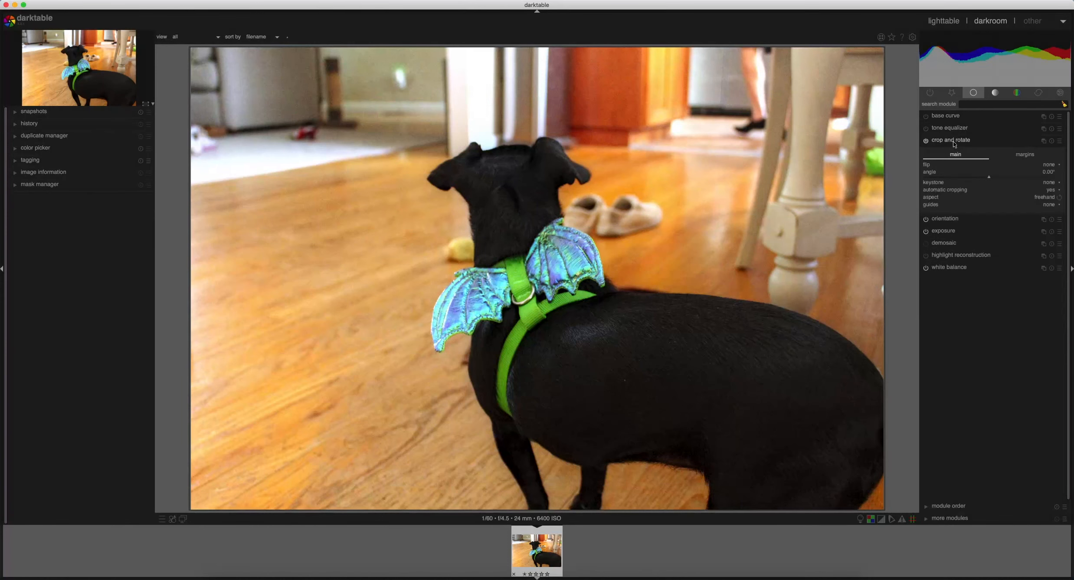
pyautogui.click(954, 141)
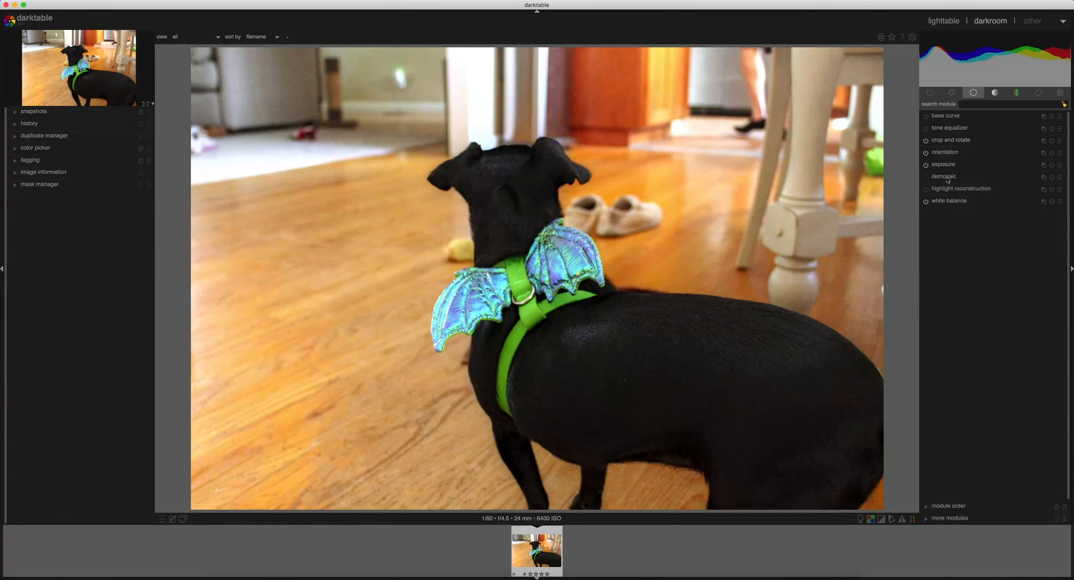
pyautogui.click(946, 165)
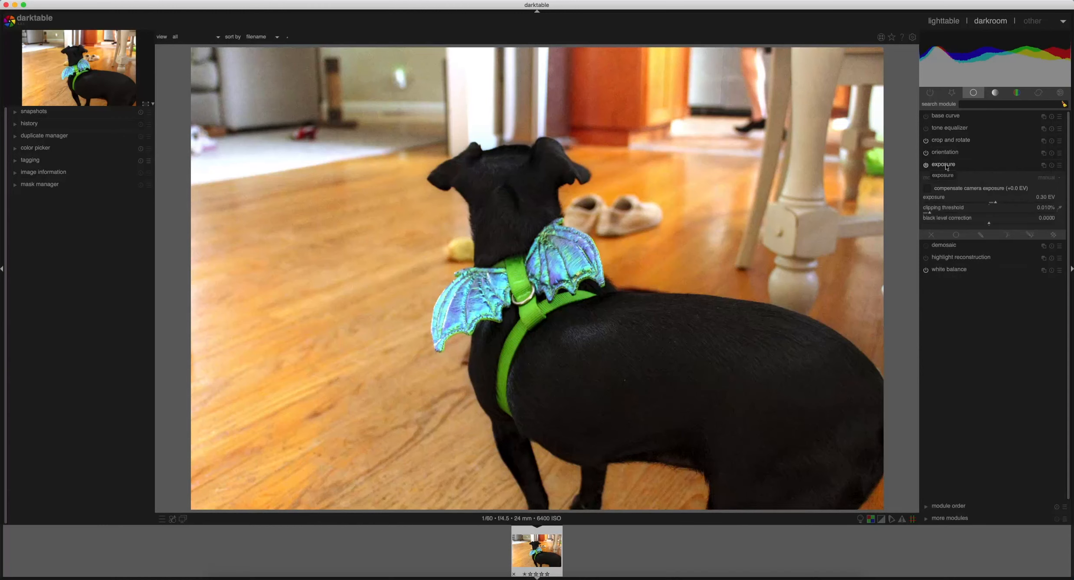
pyautogui.click(947, 166)
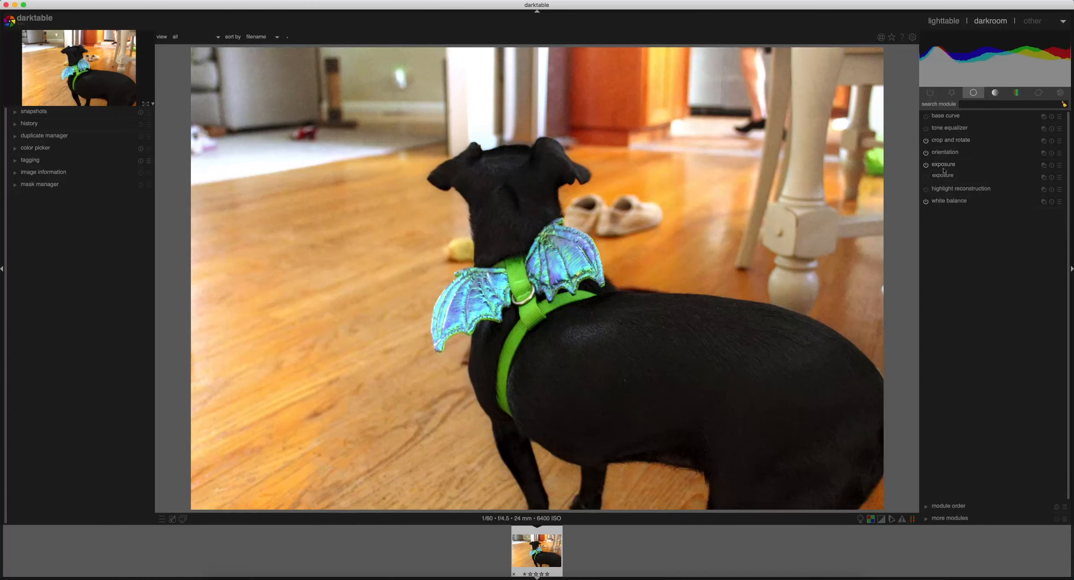
# Look through the tone, color and correction module groups and return to the basic modules.
pyautogui.click(994, 92)
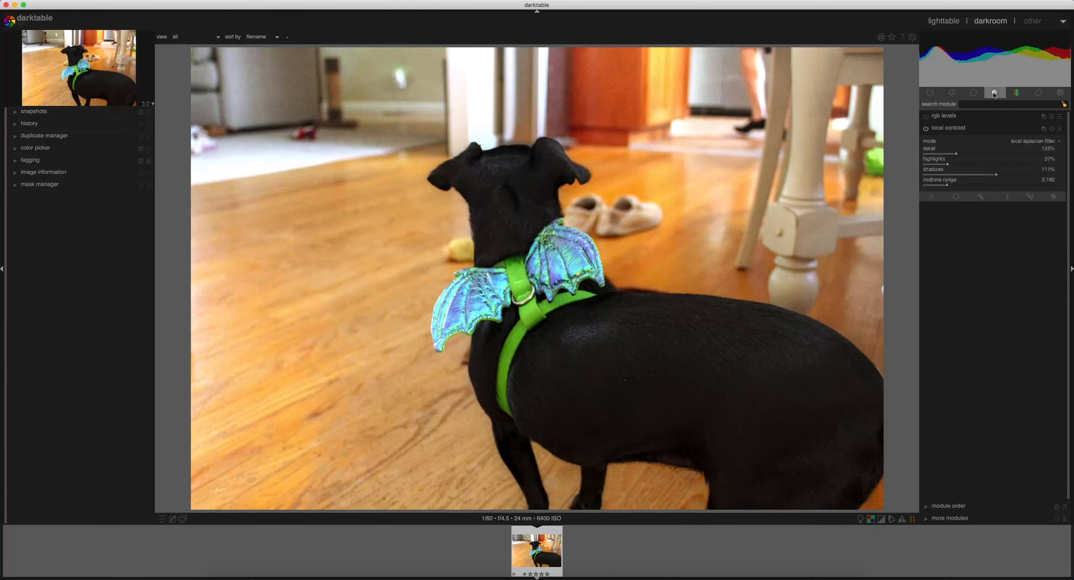
pyautogui.click(1016, 93)
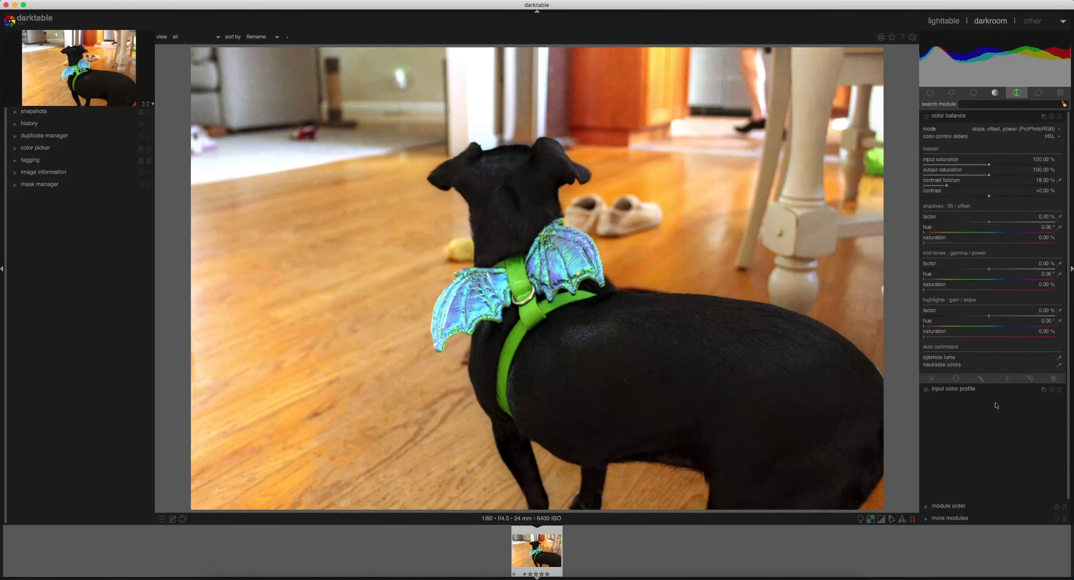
pyautogui.click(1038, 93)
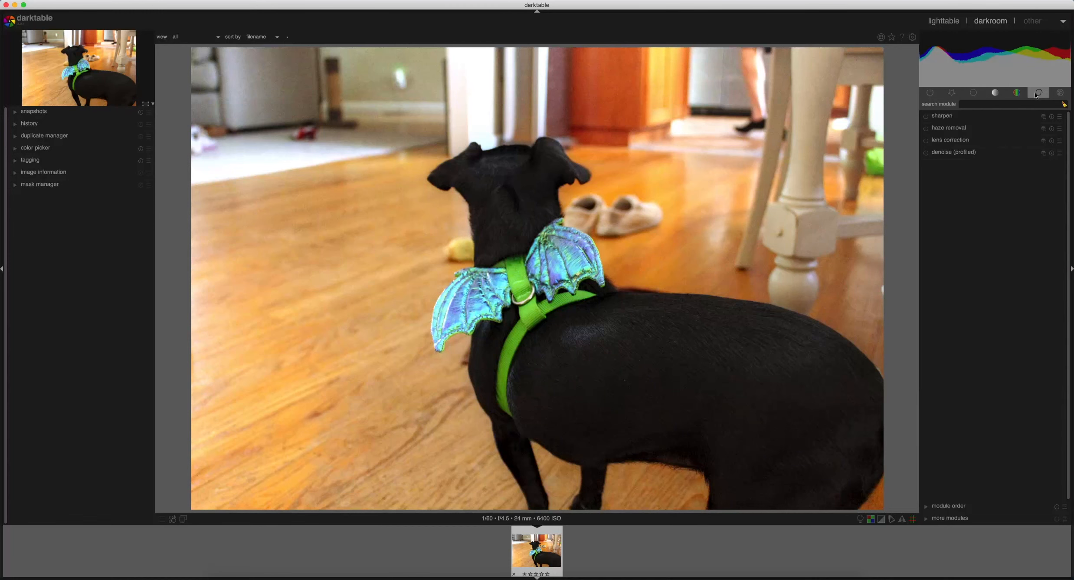
pyautogui.click(1018, 94)
pyautogui.click(995, 94)
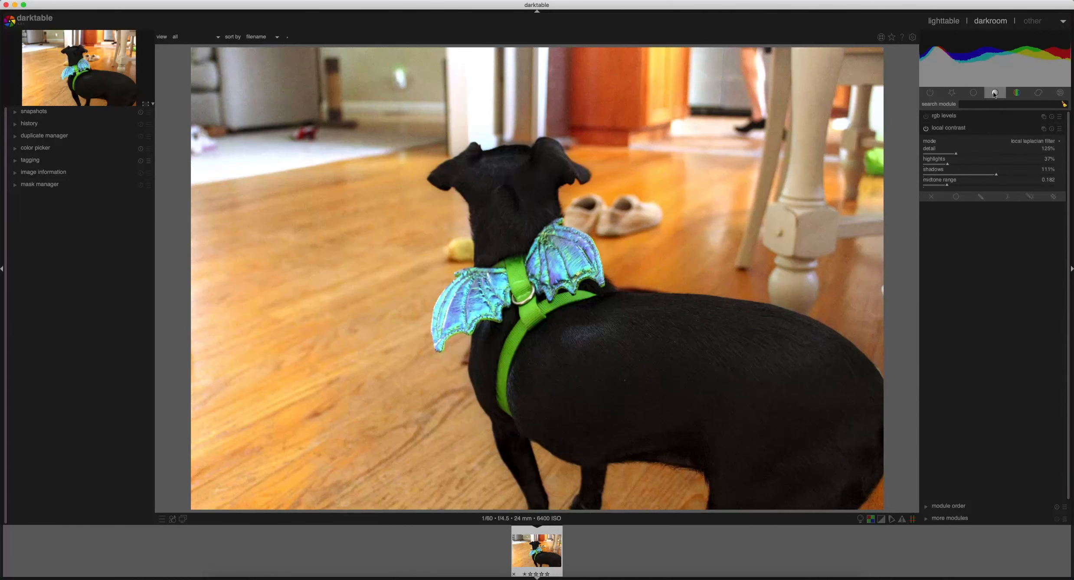
pyautogui.click(974, 93)
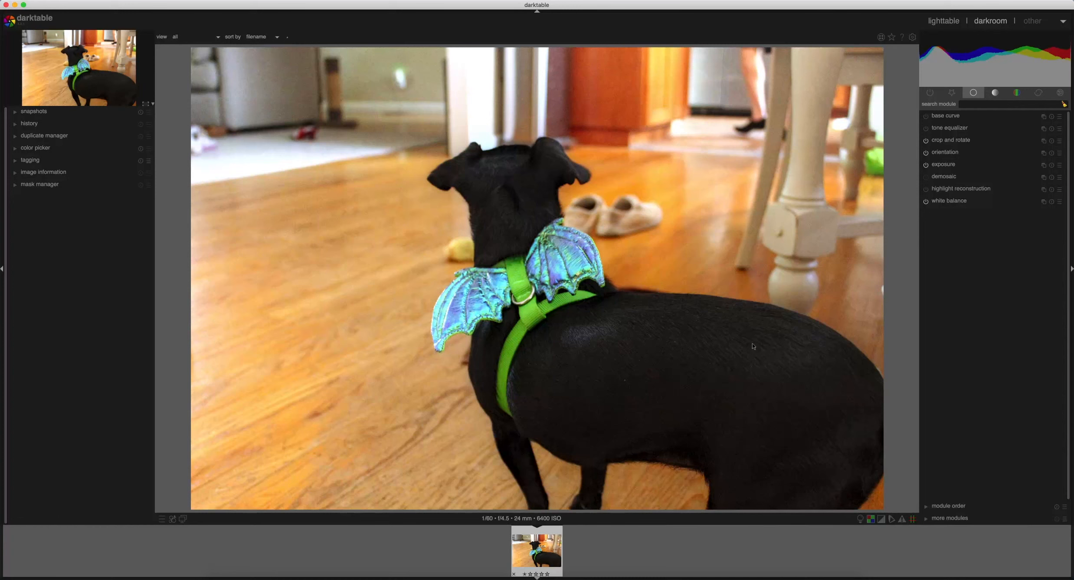
# Export the edited dog photo from the darkroom.
pyautogui.hotkey('ctrl', 'e')
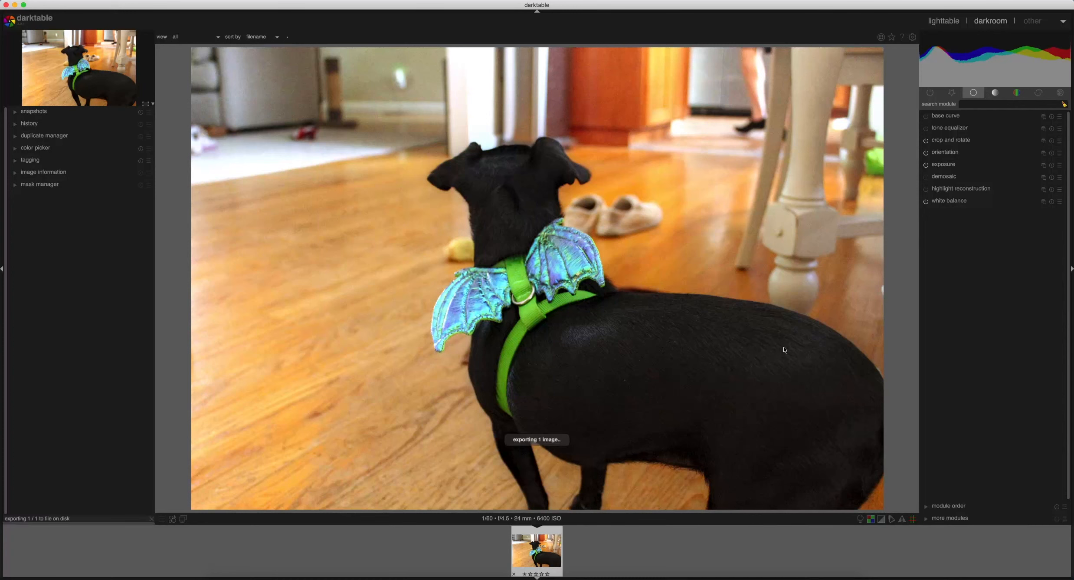
# Look at the presets section of the preferences and close the preferences window.
pyautogui.click(913, 38)
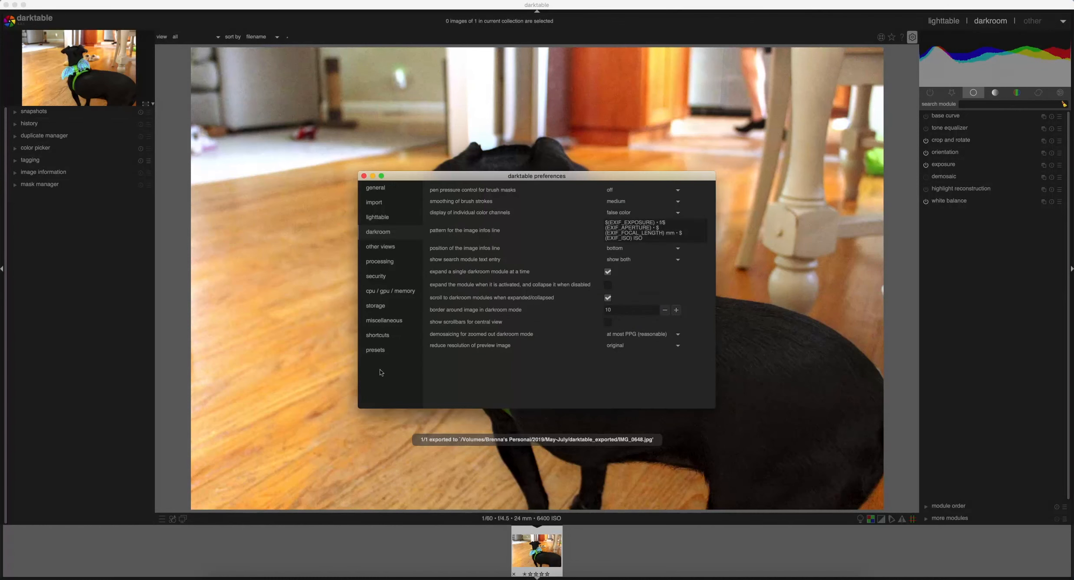
pyautogui.click(376, 350)
pyautogui.press('Escape')
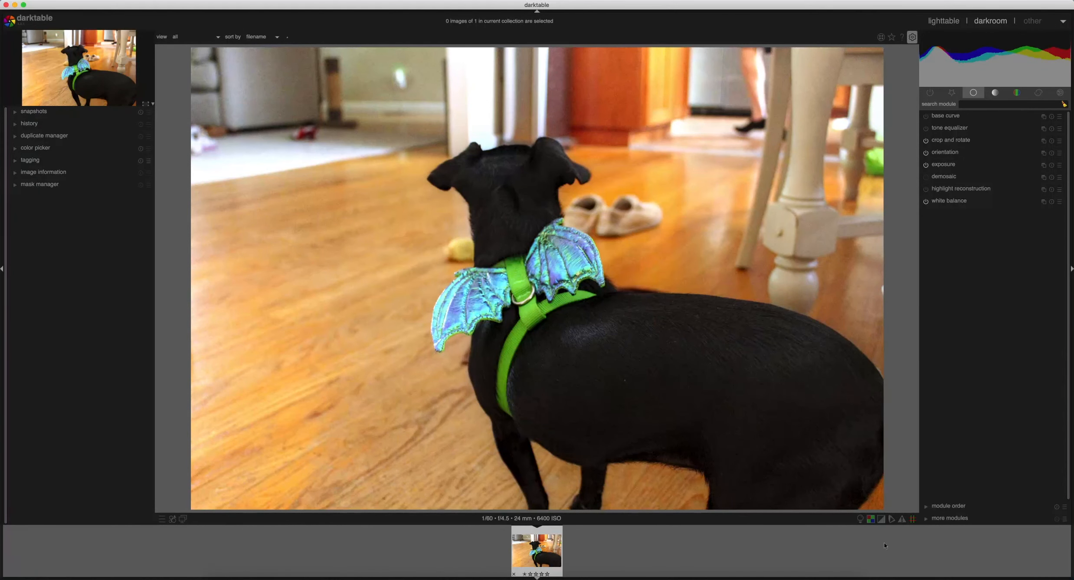